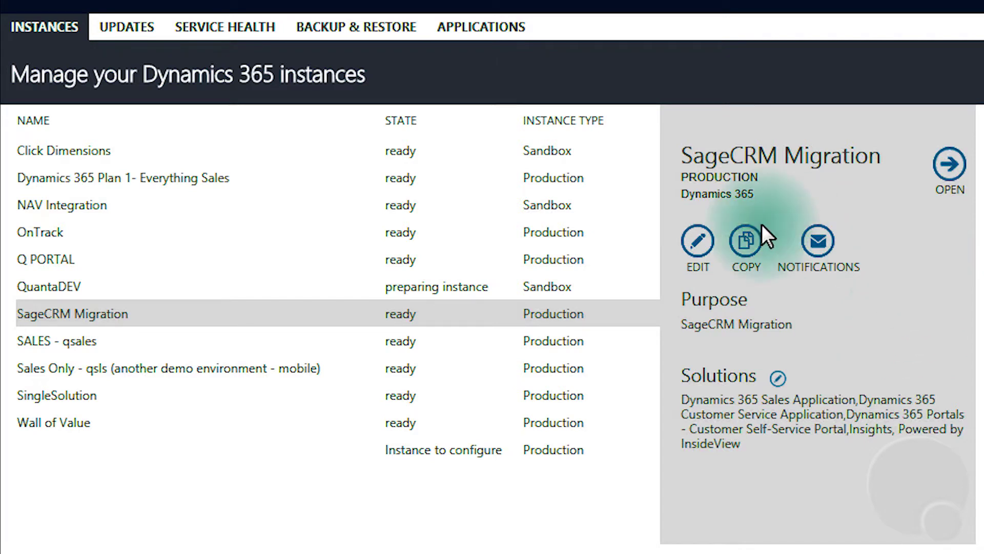
Edit SageCRM Migration, review the Production and Sandbox instance types, then exit without changes.
{"action": "left_click", "coordinate": [697, 242]}
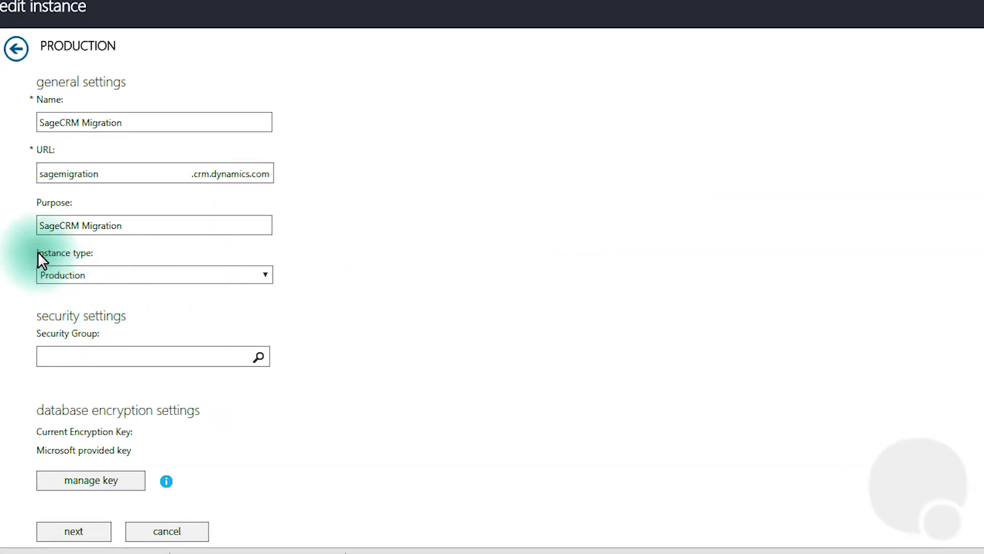
{"action": "left_click", "coordinate": [77, 277]}
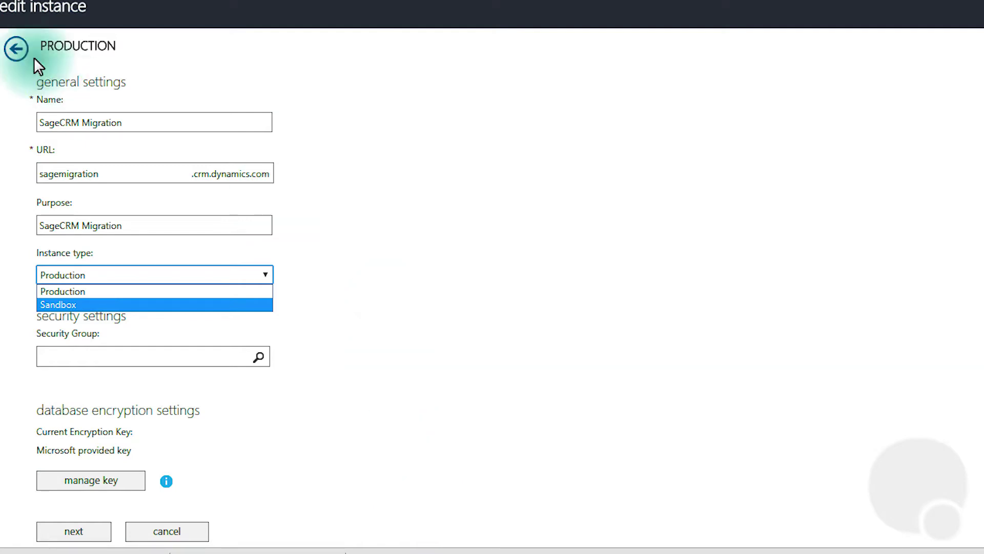
{"action": "left_click", "coordinate": [16, 49]}
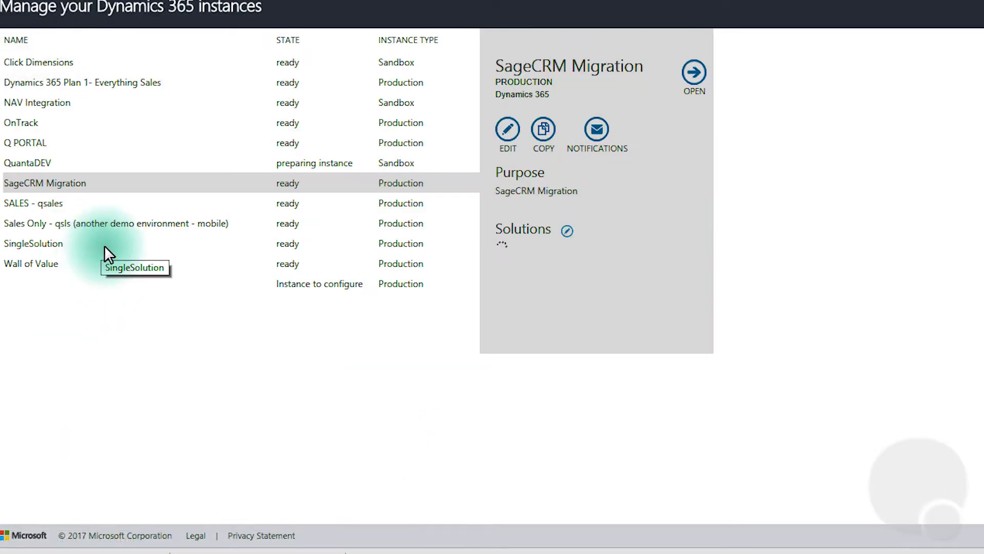
Show the NAV Integration Sandbox instance's details with its reset, delete and admin options.
{"action": "left_click", "coordinate": [75, 105]}
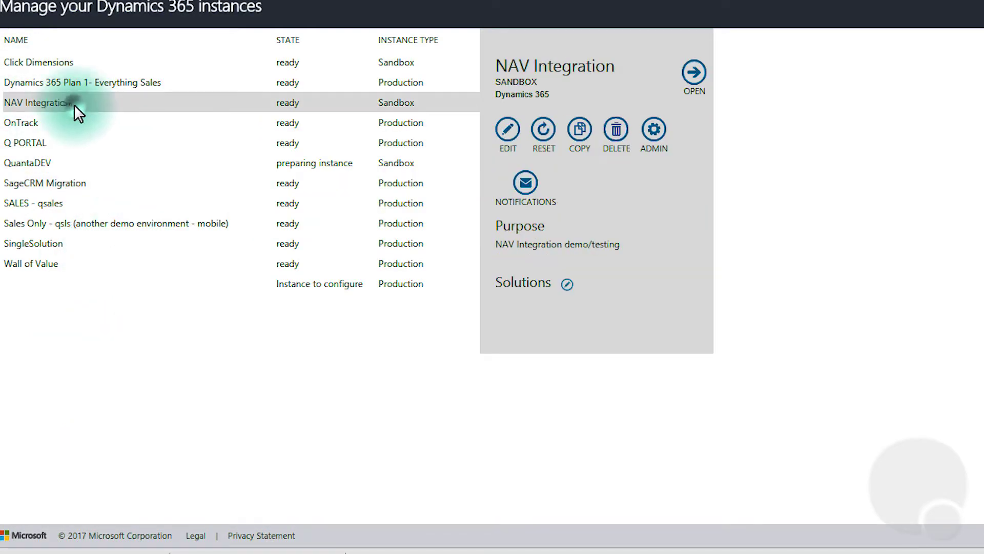